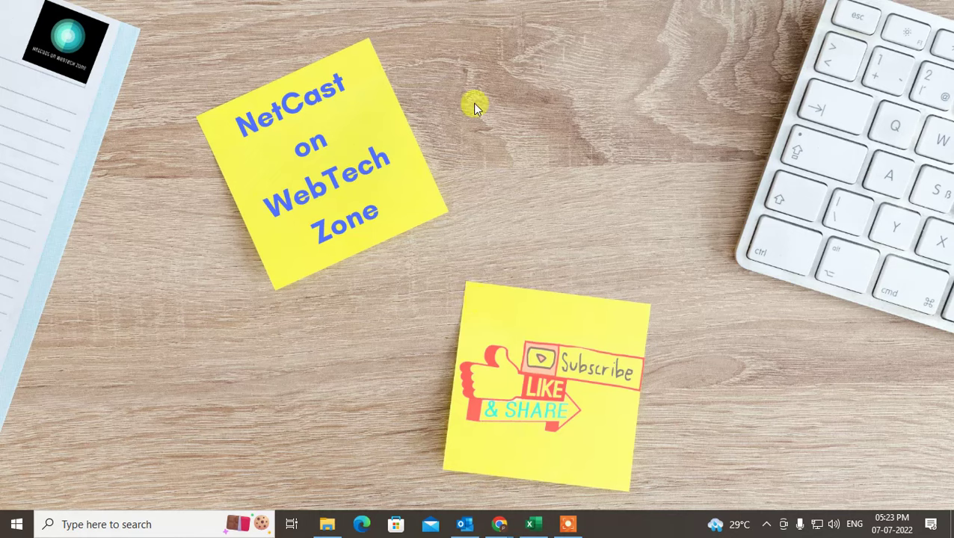
- Refresh the desktop and launch Outlook to the Sent Items folder
{"action": "right_click", "coordinate": [408, 96]}
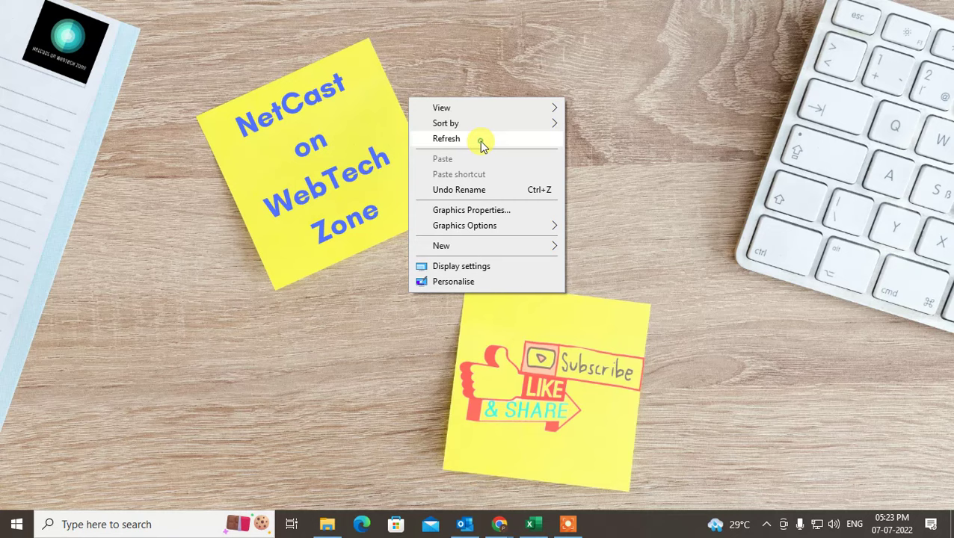
{"action": "left_click", "coordinate": [481, 144]}
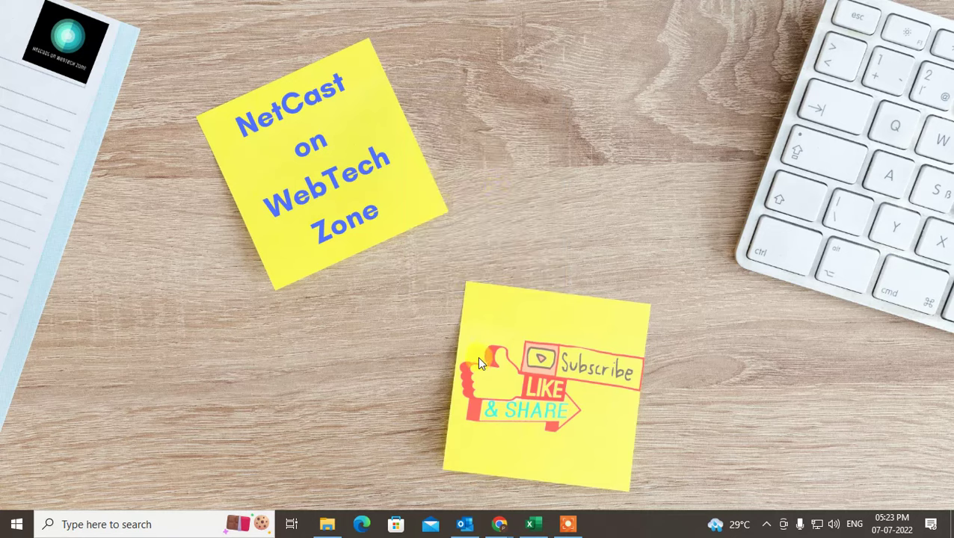
{"action": "left_click", "coordinate": [463, 523]}
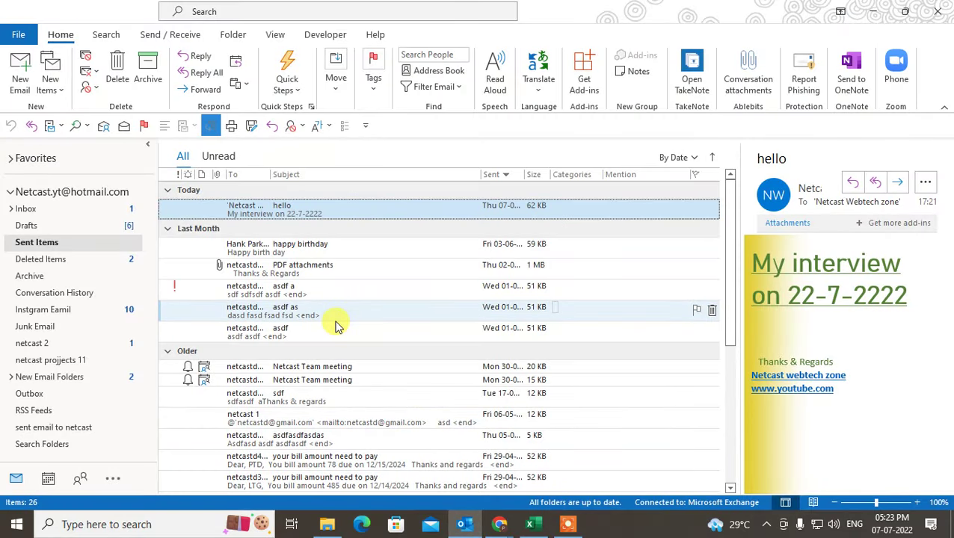
- Start a new email to Netcast Webtech zone and begin typing the subject
{"action": "left_click", "coordinate": [20, 75]}
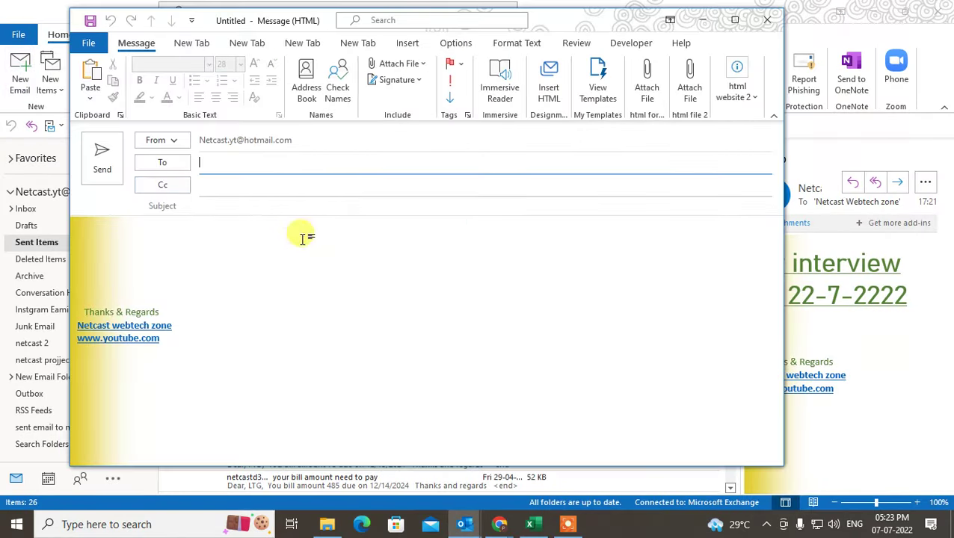
{"action": "left_click", "coordinate": [224, 171]}
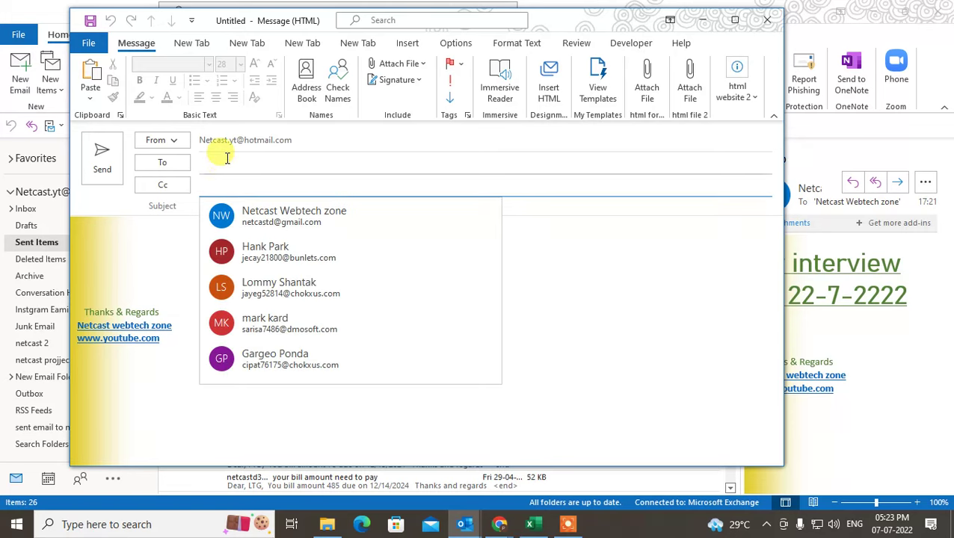
{"action": "mouse_move", "coordinate": [299, 193]}
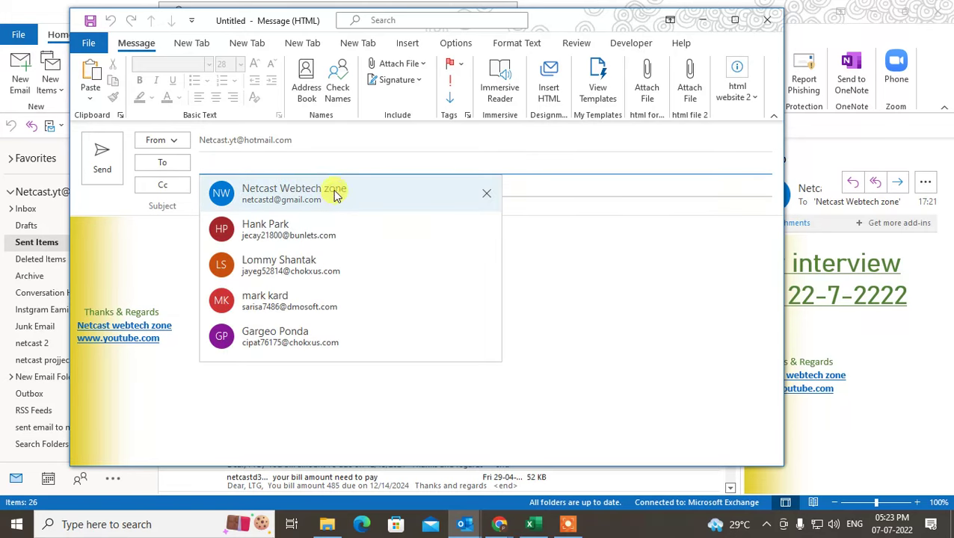
{"action": "left_click", "coordinate": [338, 196]}
{"action": "left_click", "coordinate": [213, 206]}
{"action": "type", "text": "my you"}
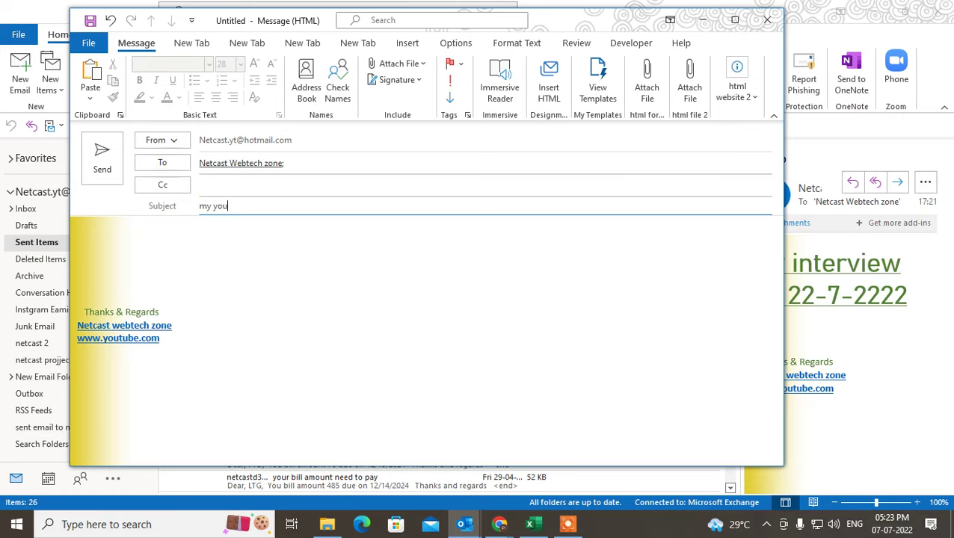
{"action": "type", "text": "el"}
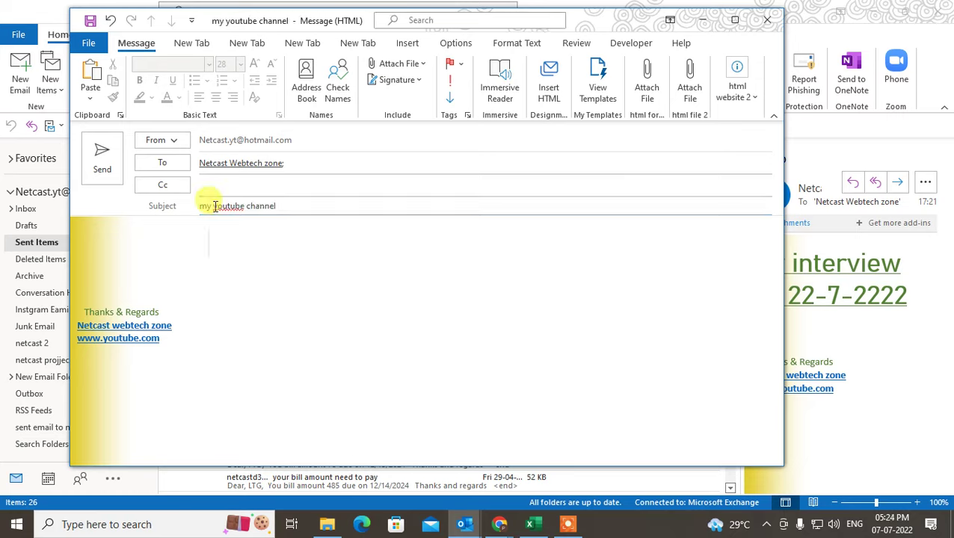
- Write 'Dear,' and 'Please subscribe my channel and if possible hit the thanks button below the video'
{"action": "key", "text": "Tab"}
{"action": "type", "text": "Dear,"}
{"action": "key", "text": "Return"}
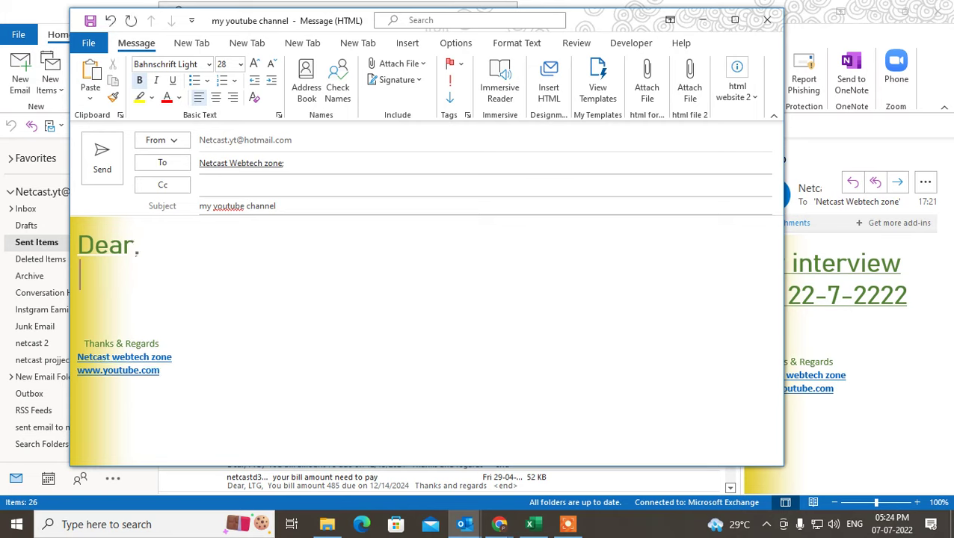
{"action": "key", "text": "Return"}
{"action": "type", "text": "Please "}
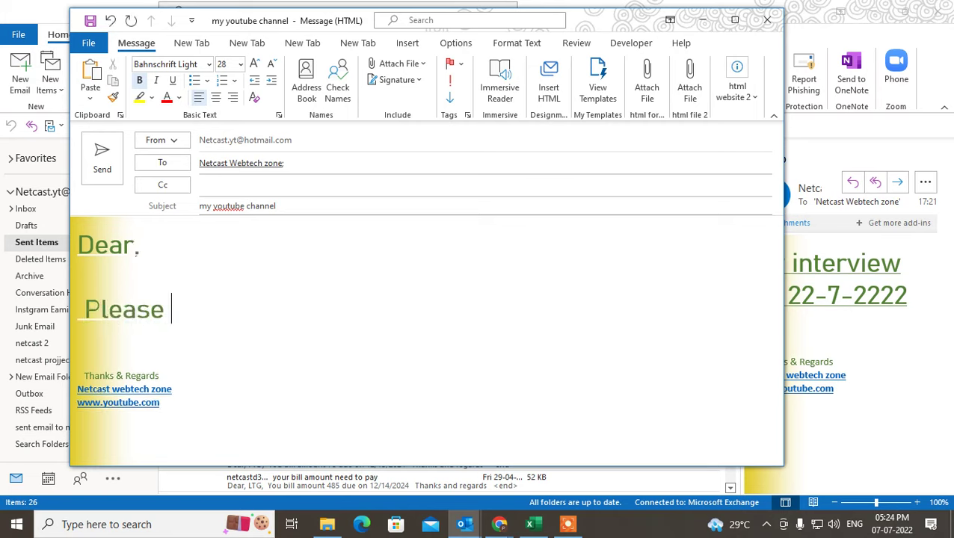
{"action": "type", "text": "subscribe m"}
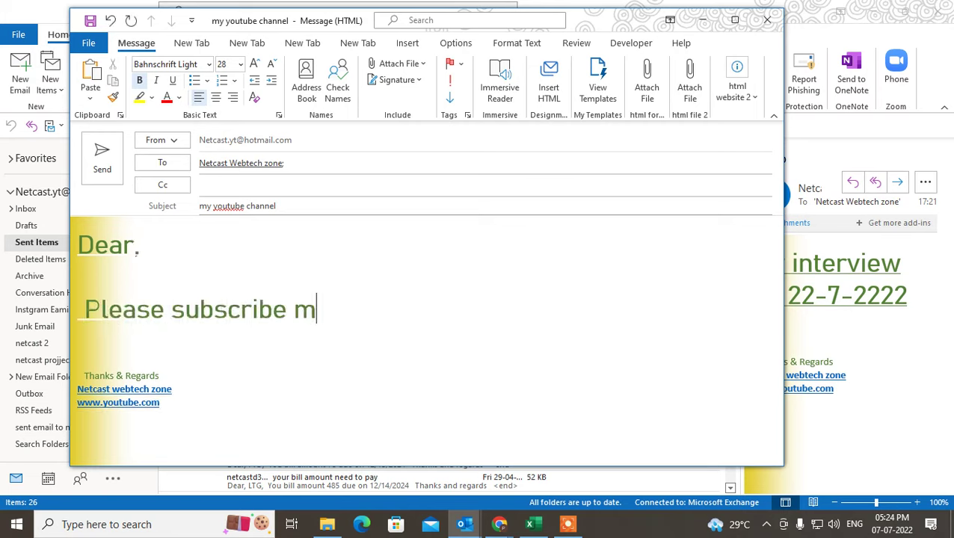
{"action": "type", "text": "y channel and"}
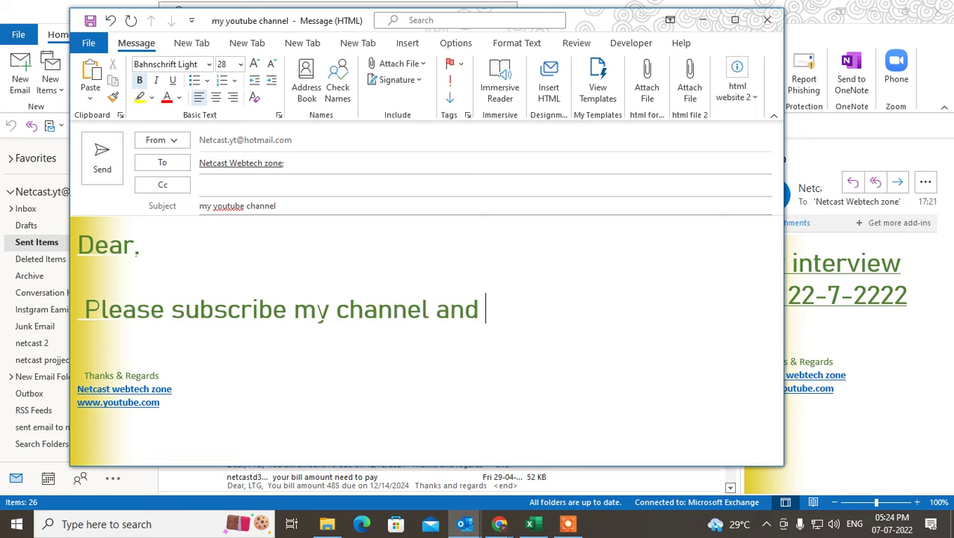
{"action": "type", "text": " po"}
{"action": "key", "text": "BackSpace"}
{"action": "key", "text": "BackSpace"}
{"action": "type", "text": "if possibl"}
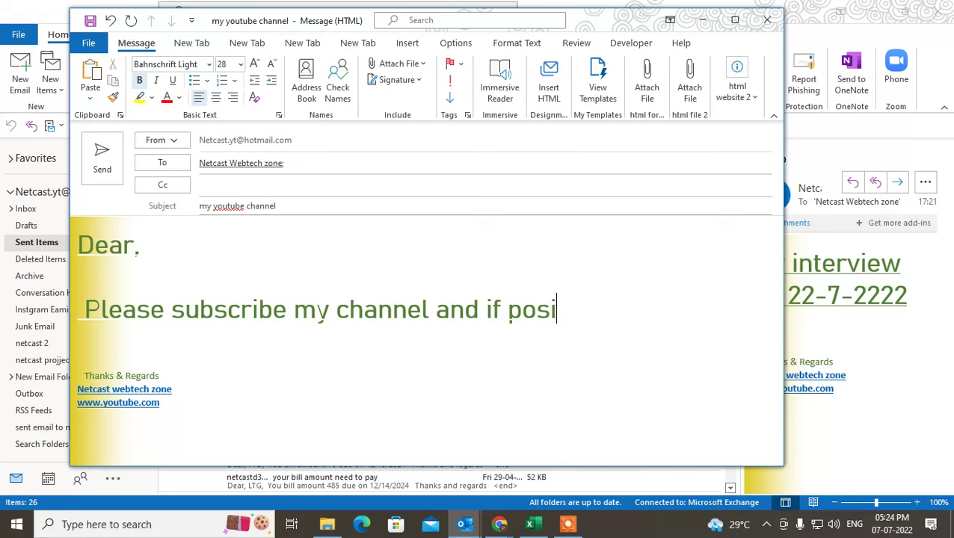
{"action": "type", "text": "e hit "}
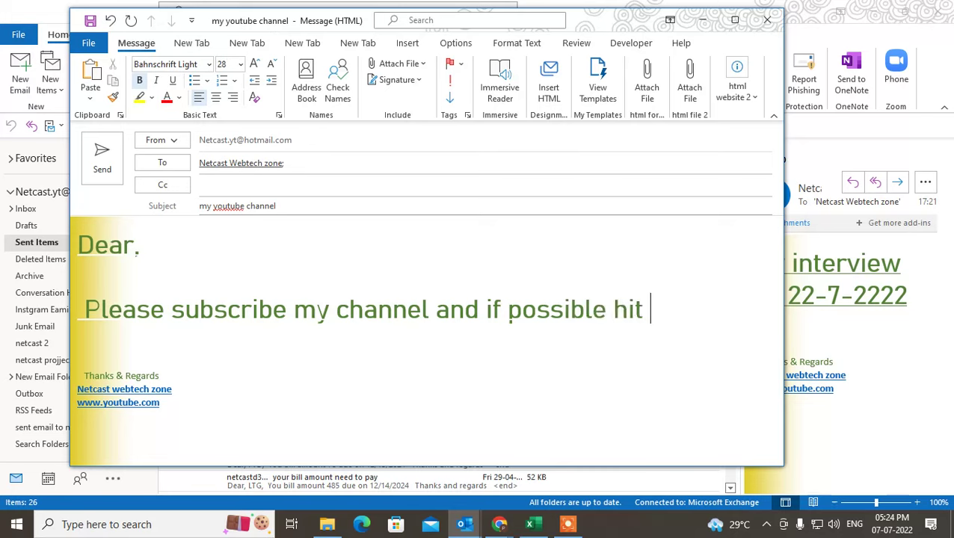
{"action": "type", "text": "th"}
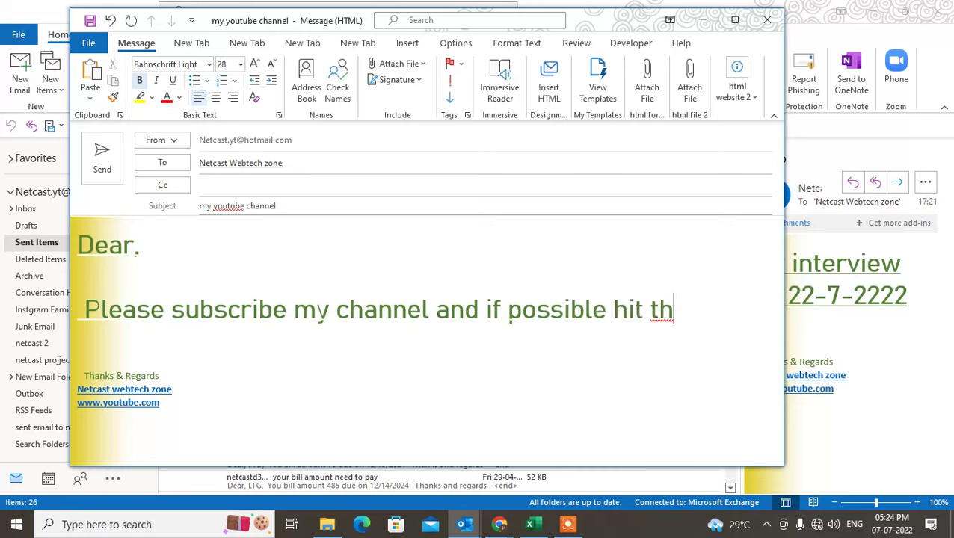
{"action": "type", "text": "e thanks button"}
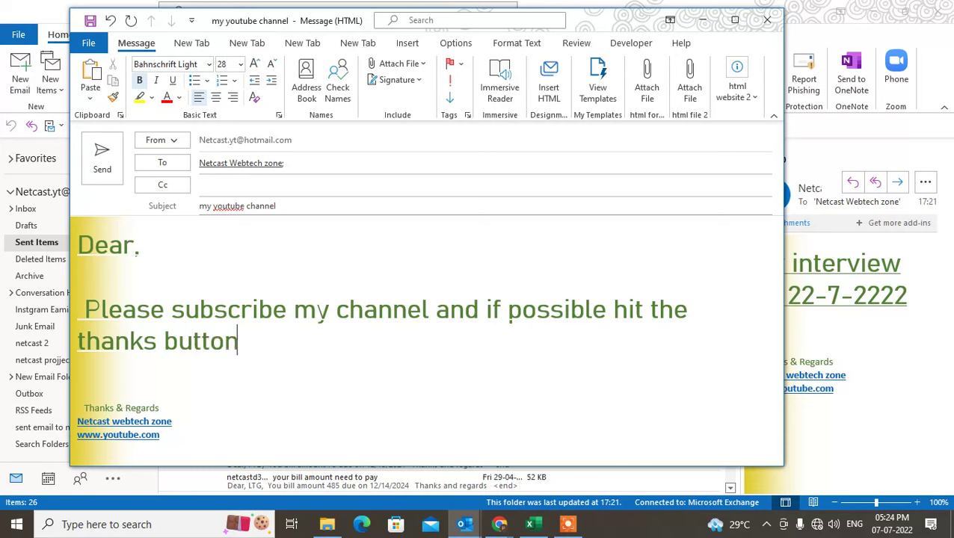
{"action": "type", "text": " below the video ."}
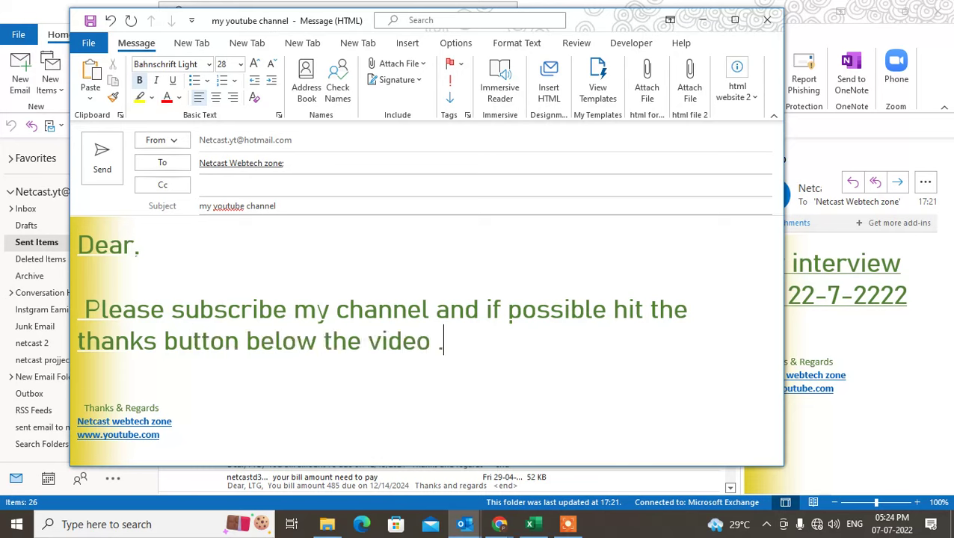
{"action": "key", "text": "Return"}
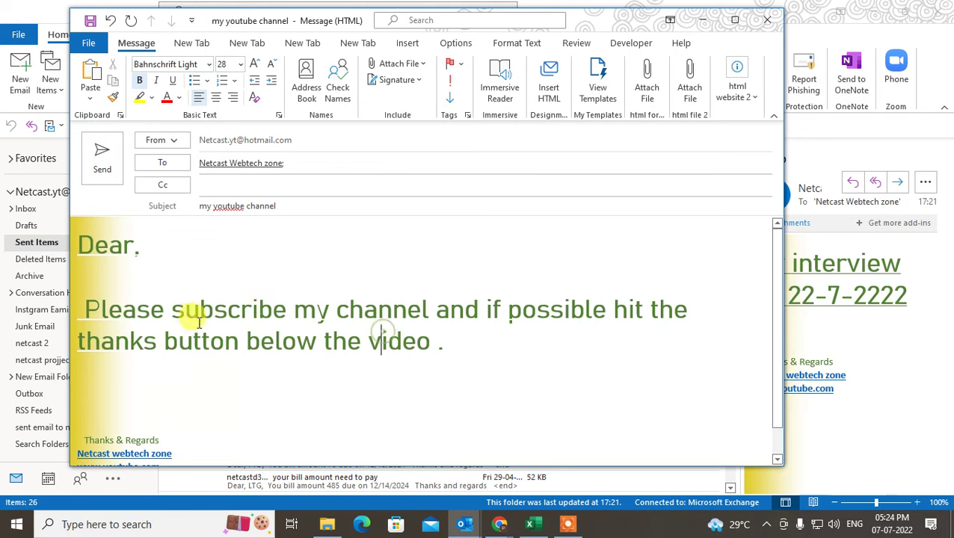
- Send the message with YouTube spelling corrected, then open it from Sent Items
{"action": "left_click", "coordinate": [102, 169]}
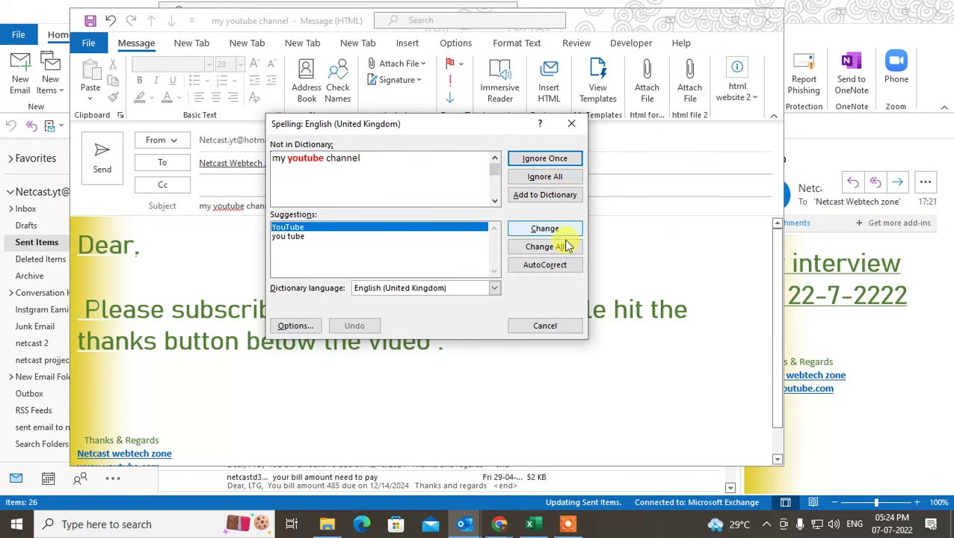
{"action": "left_click", "coordinate": [560, 248]}
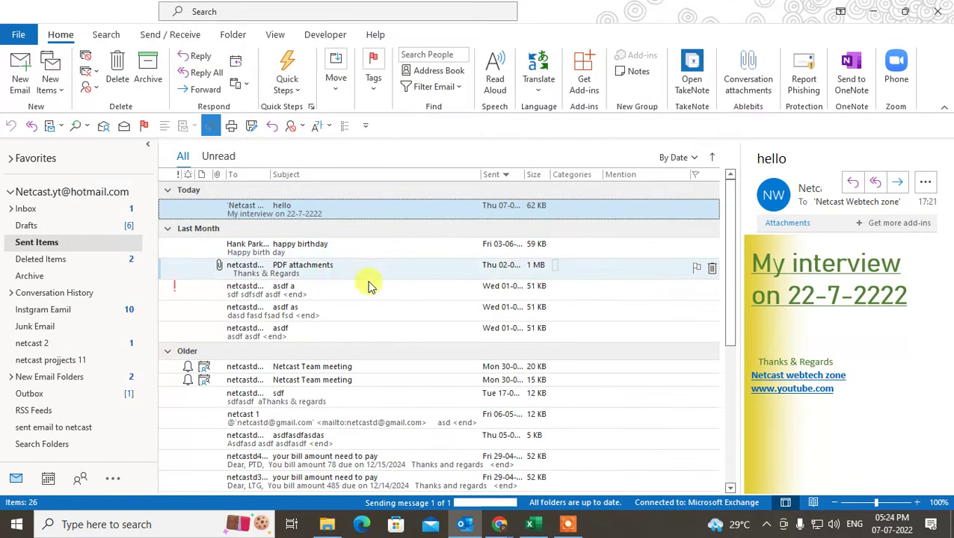
{"action": "left_click", "coordinate": [35, 244]}
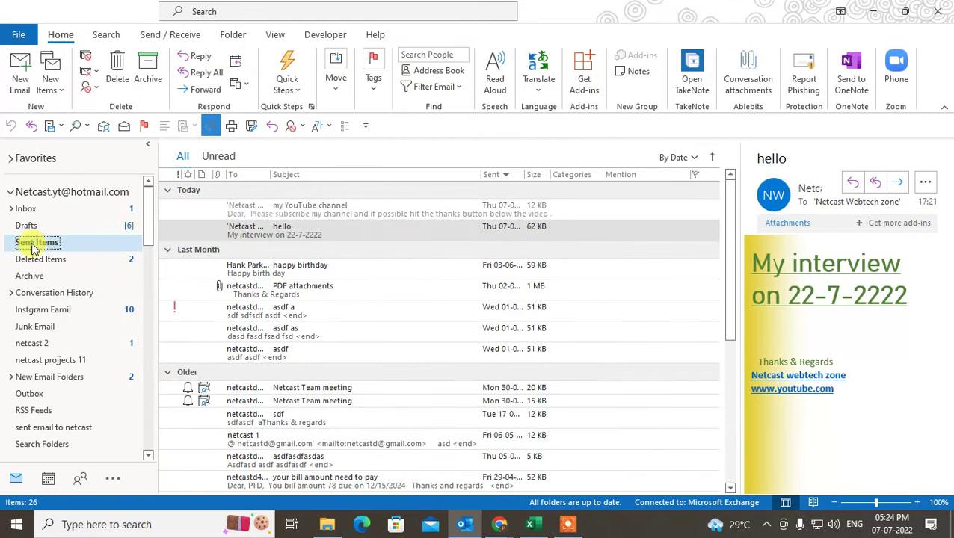
{"action": "left_click", "coordinate": [336, 210]}
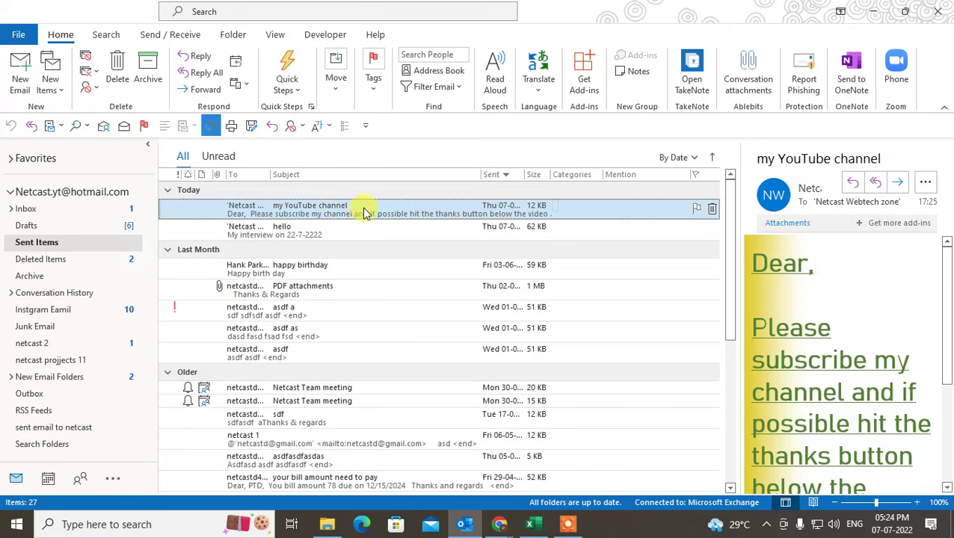
{"action": "double_click", "coordinate": [360, 210]}
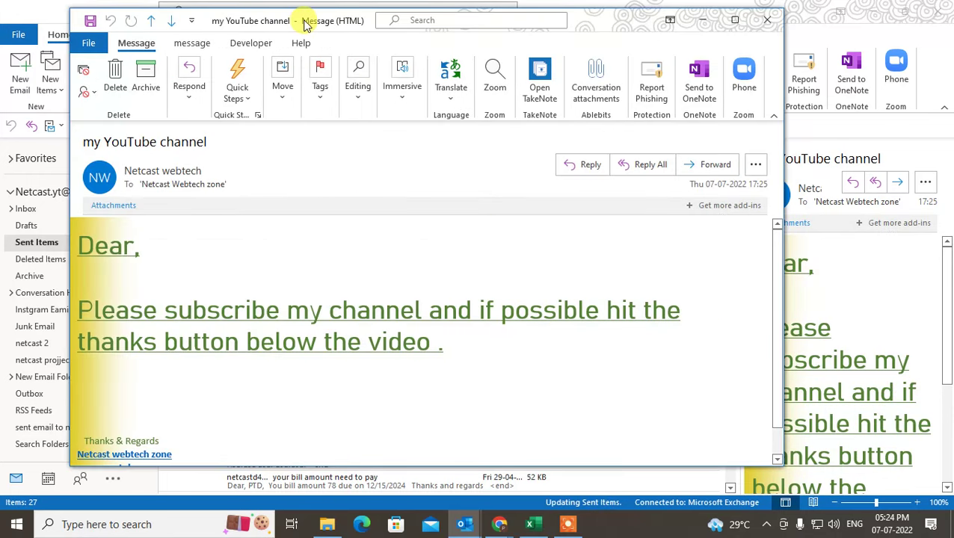
- Reposition the sent message window and select its body text to review it
{"action": "left_click_drag", "start_coordinate": [303, 20], "coordinate": [340, 26]}
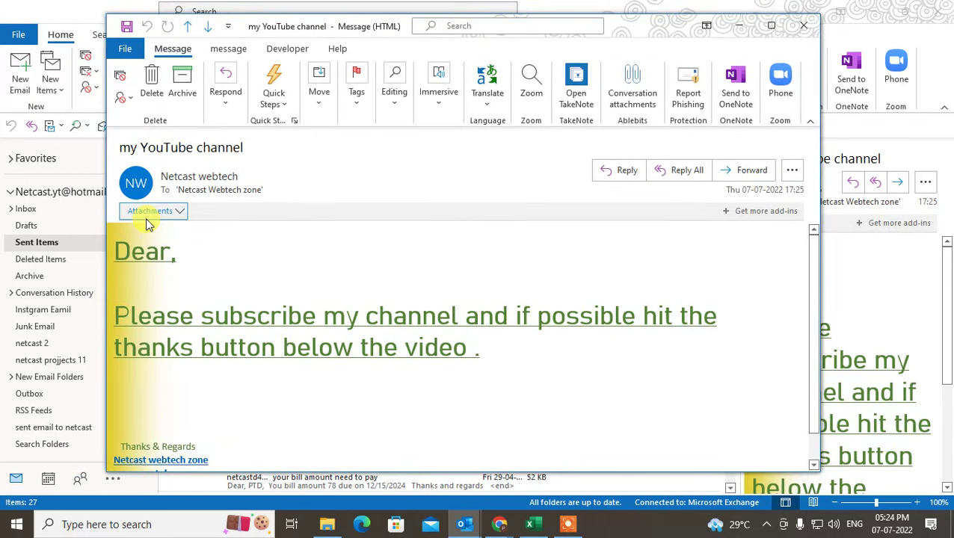
{"action": "double_click", "coordinate": [216, 320]}
{"action": "left_click", "coordinate": [432, 336]}
{"action": "left_click_drag", "start_coordinate": [120, 309], "coordinate": [484, 350]}
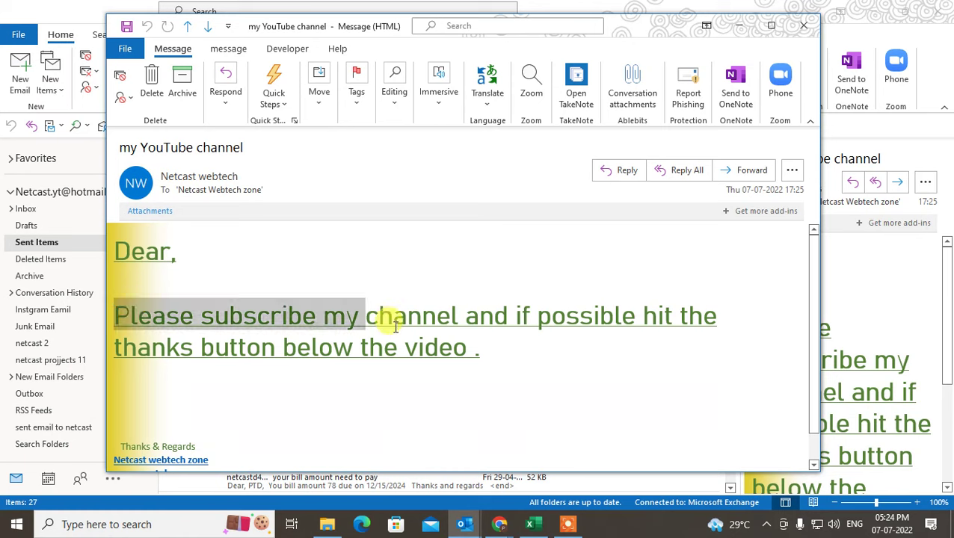
{"action": "left_click", "coordinate": [452, 288]}
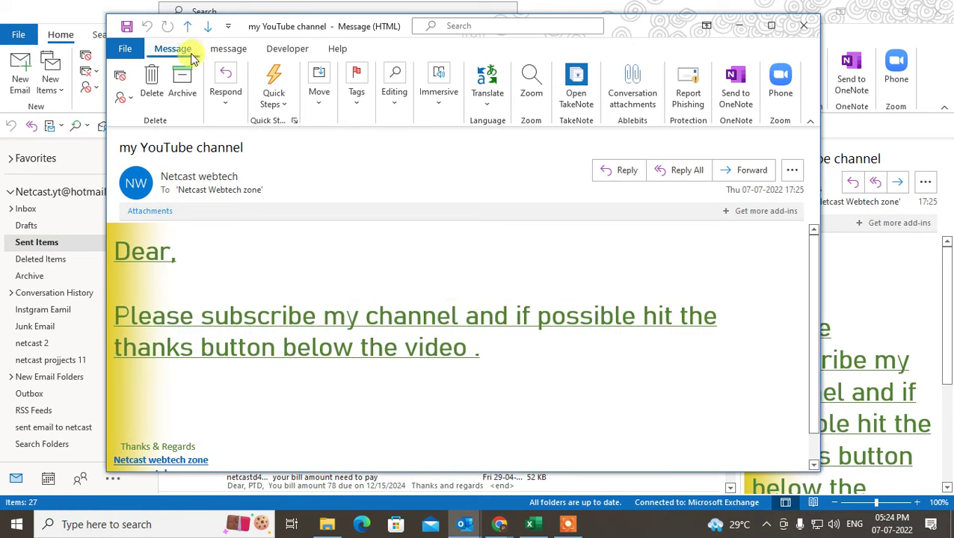
- Show the Actions list from the Move dropdown of the sent message
{"action": "left_click", "coordinate": [316, 104]}
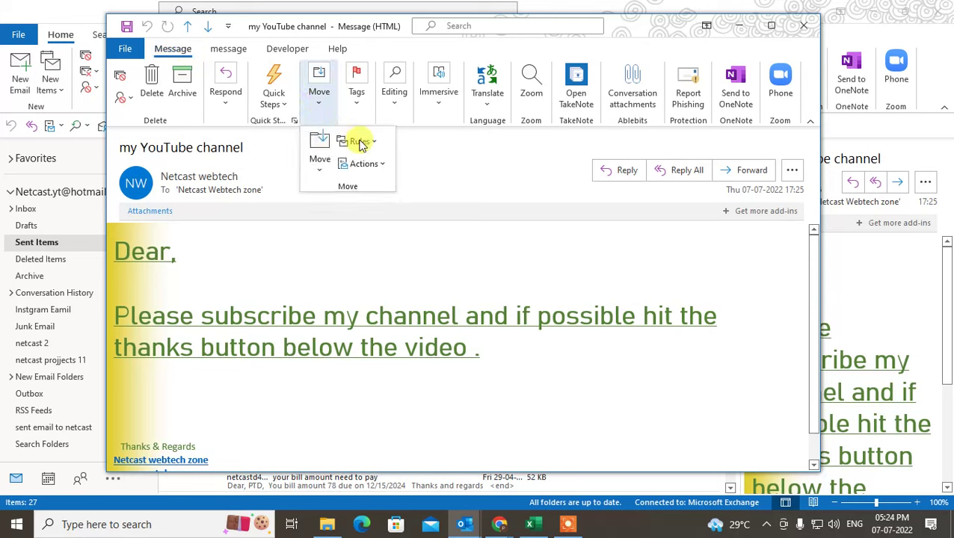
{"action": "left_click", "coordinate": [378, 165]}
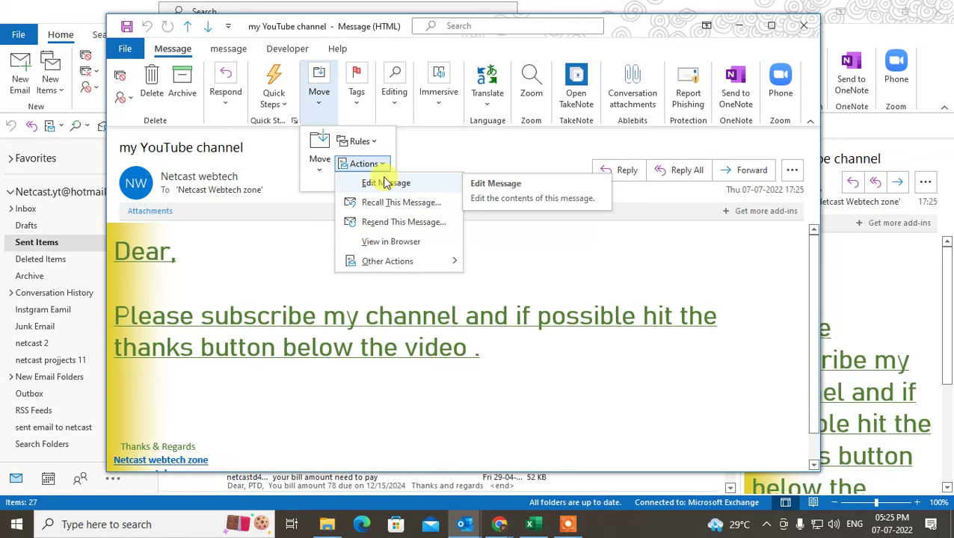
- Open the Recall This Message dialog and reposition it on screen
{"action": "left_click", "coordinate": [416, 203]}
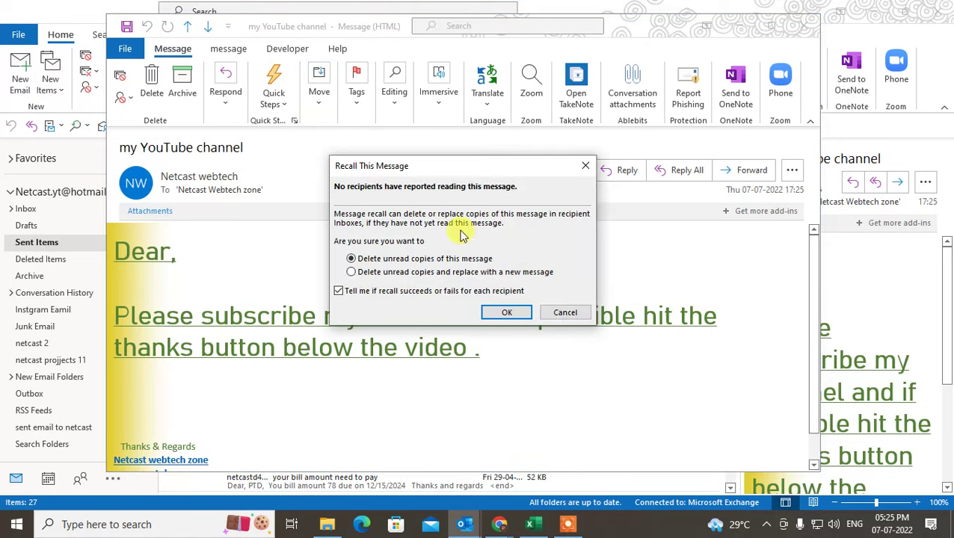
{"action": "left_click_drag", "start_coordinate": [451, 170], "coordinate": [433, 142]}
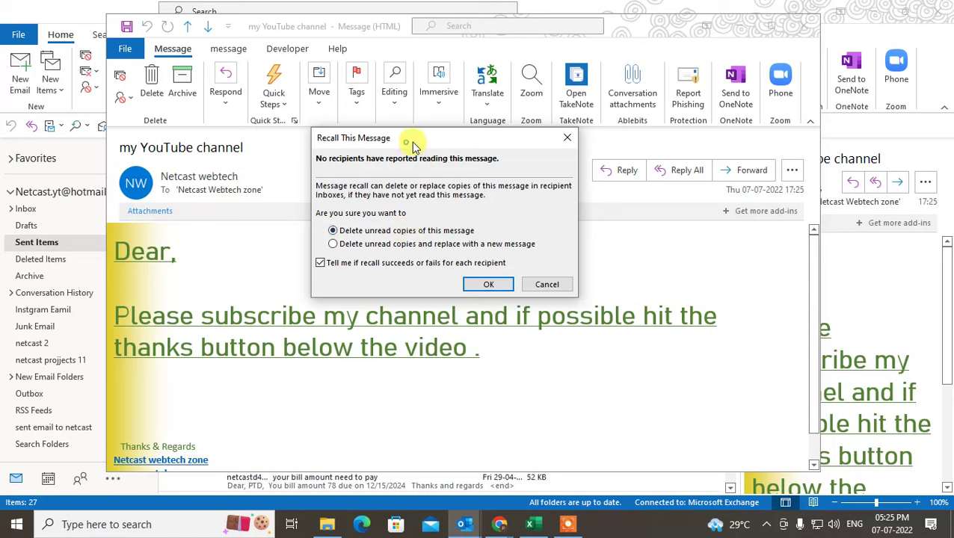
{"action": "left_click_drag", "start_coordinate": [405, 138], "coordinate": [417, 136]}
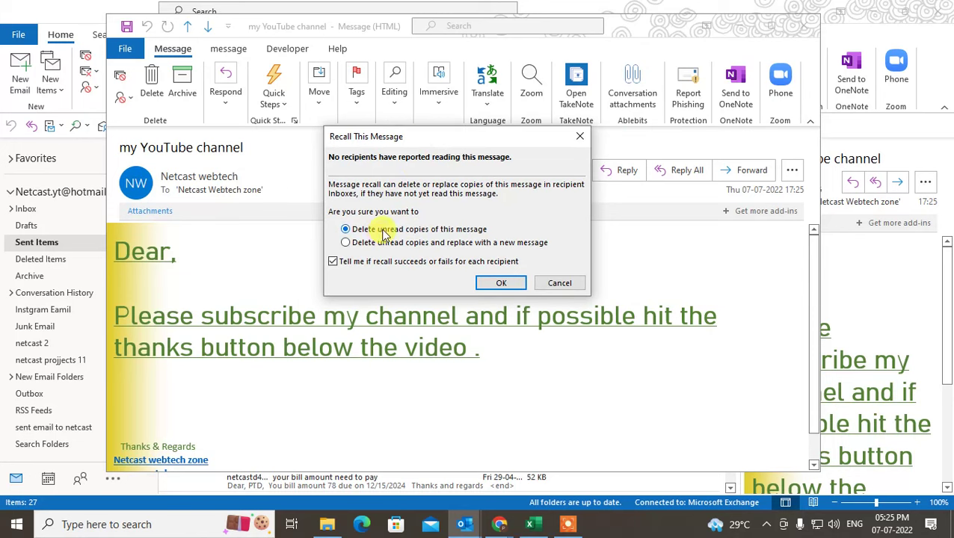
{"action": "left_click_drag", "start_coordinate": [422, 140], "coordinate": [453, 147]}
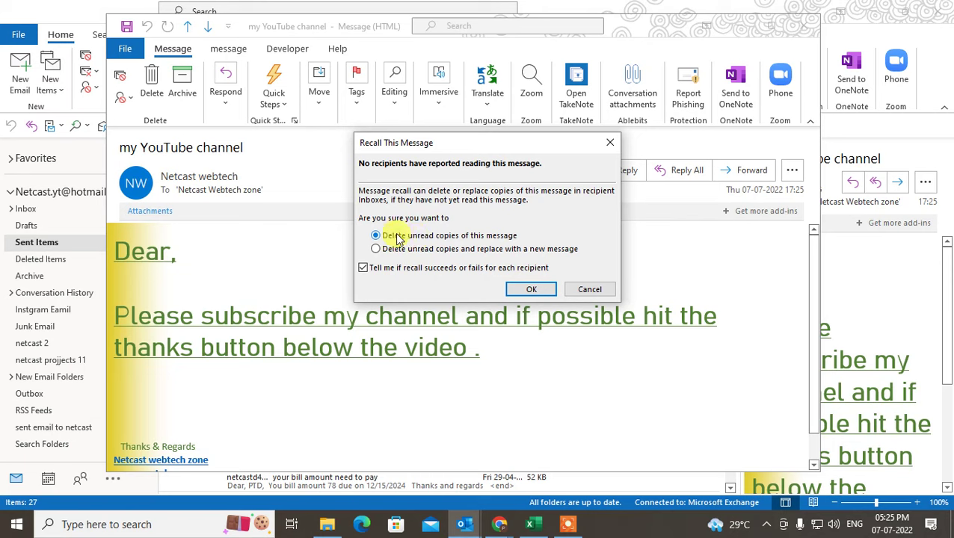
{"action": "left_click_drag", "start_coordinate": [451, 142], "coordinate": [471, 135]}
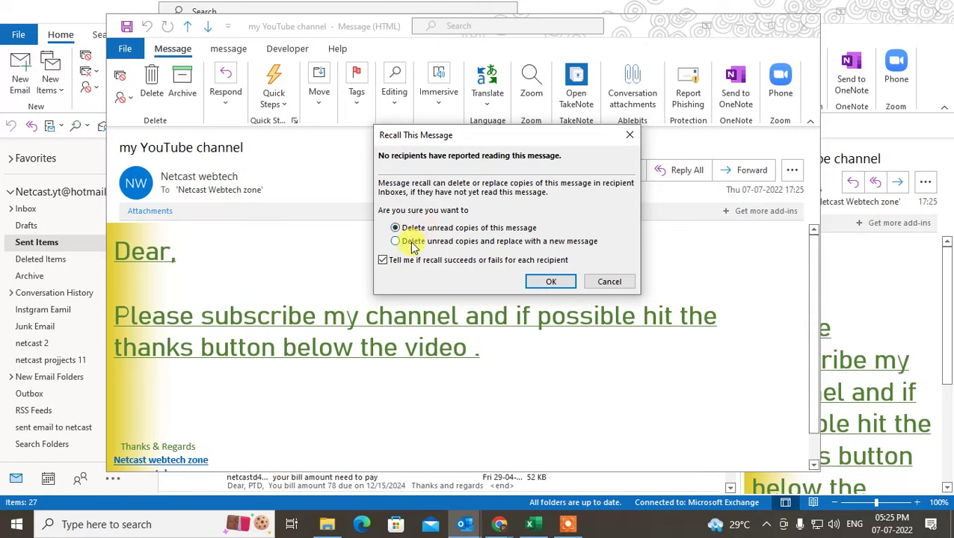
{"action": "left_click_drag", "start_coordinate": [464, 135], "coordinate": [435, 124]}
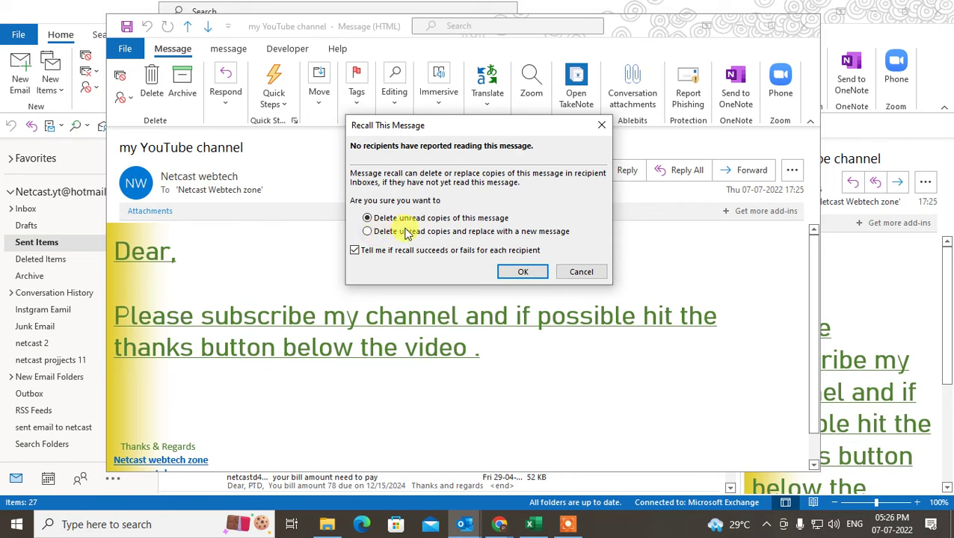
{"action": "left_click_drag", "start_coordinate": [468, 136], "coordinate": [430, 108]}
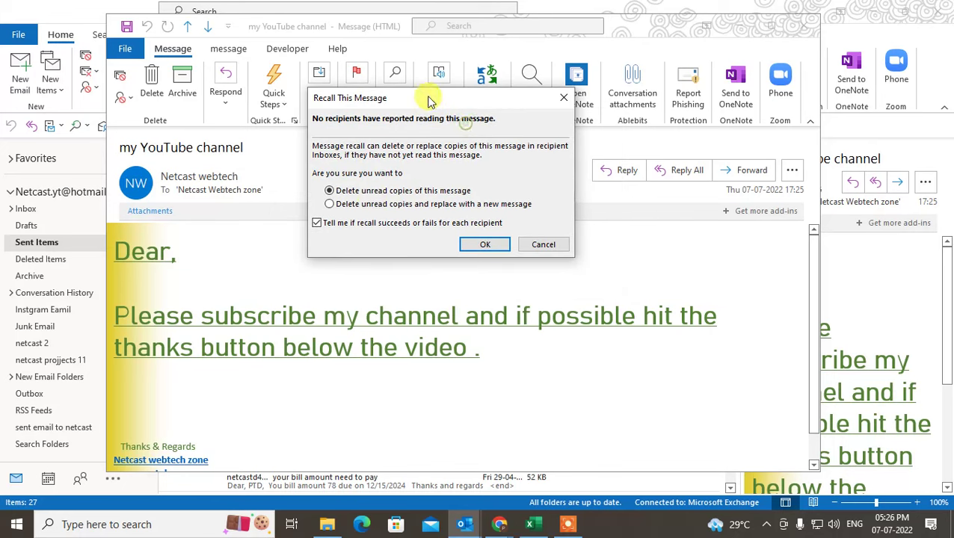
- Choose 'Delete unread copies and replace with a new message' in the recall dialog
{"action": "left_click", "coordinate": [344, 208]}
{"action": "left_click_drag", "start_coordinate": [477, 100], "coordinate": [478, 88]}
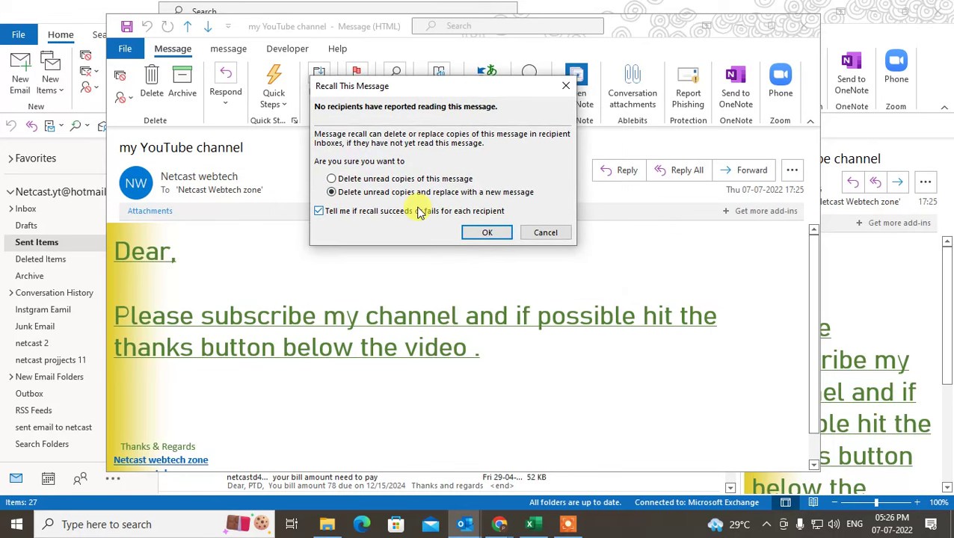
{"action": "left_click", "coordinate": [331, 179]}
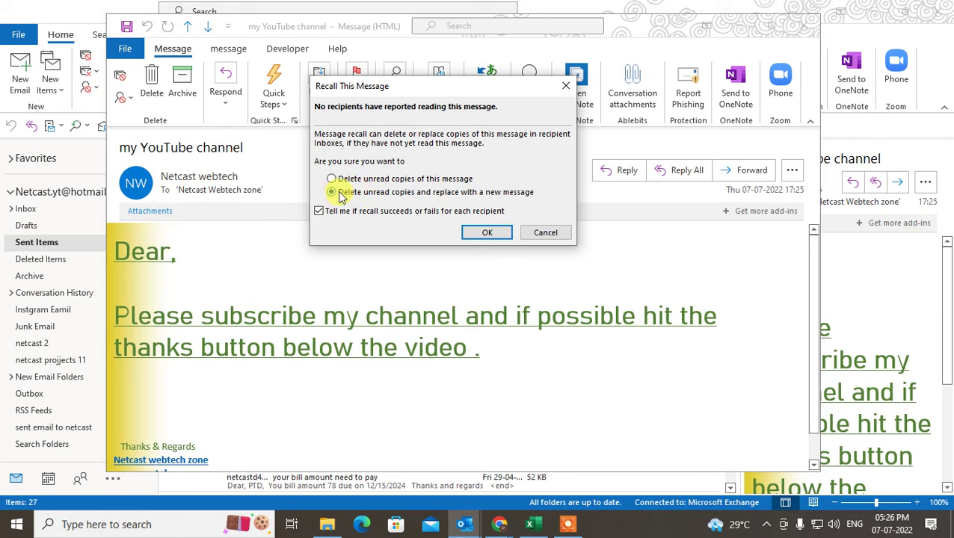
{"action": "left_click", "coordinate": [319, 211]}
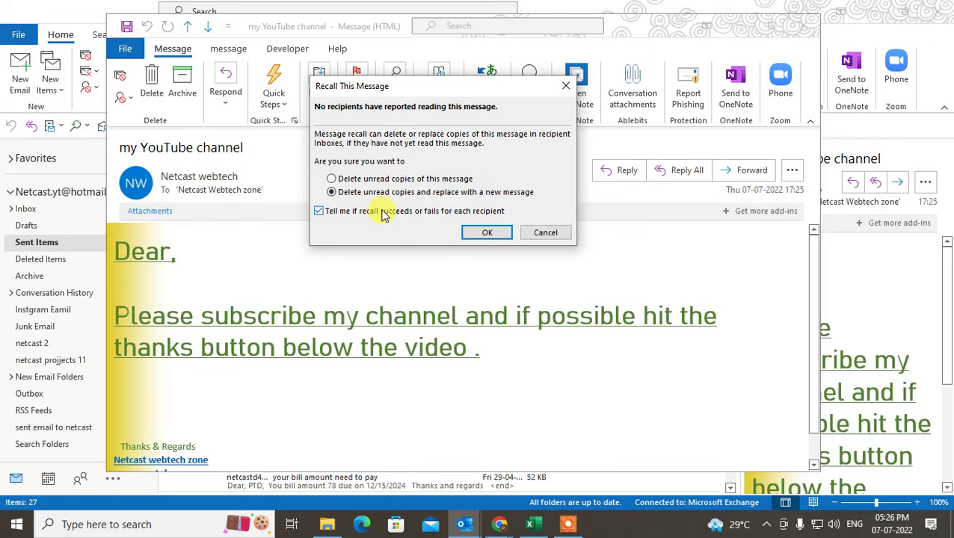
- Confirm the recall and place the cursor after 'channel' in the replacement body
{"action": "left_click", "coordinate": [492, 234]}
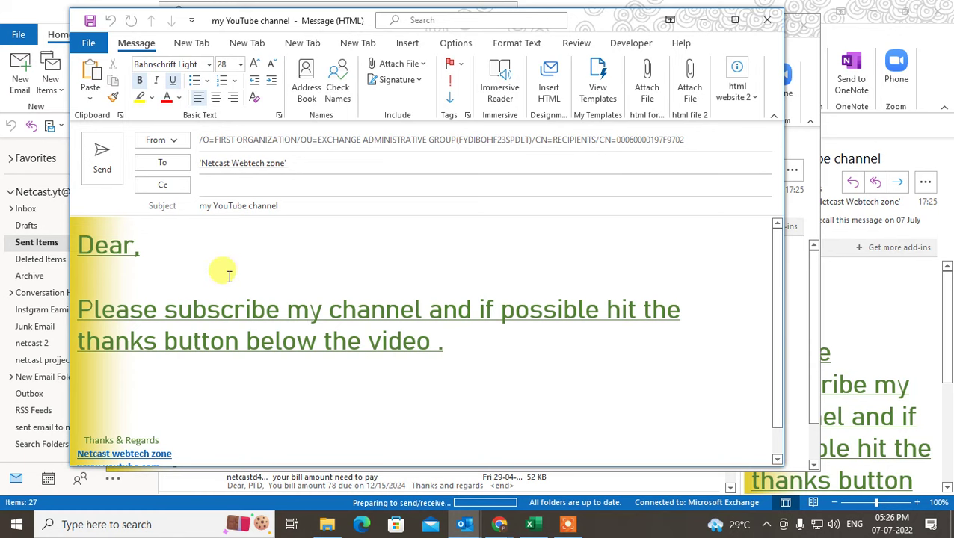
{"action": "left_click", "coordinate": [228, 276]}
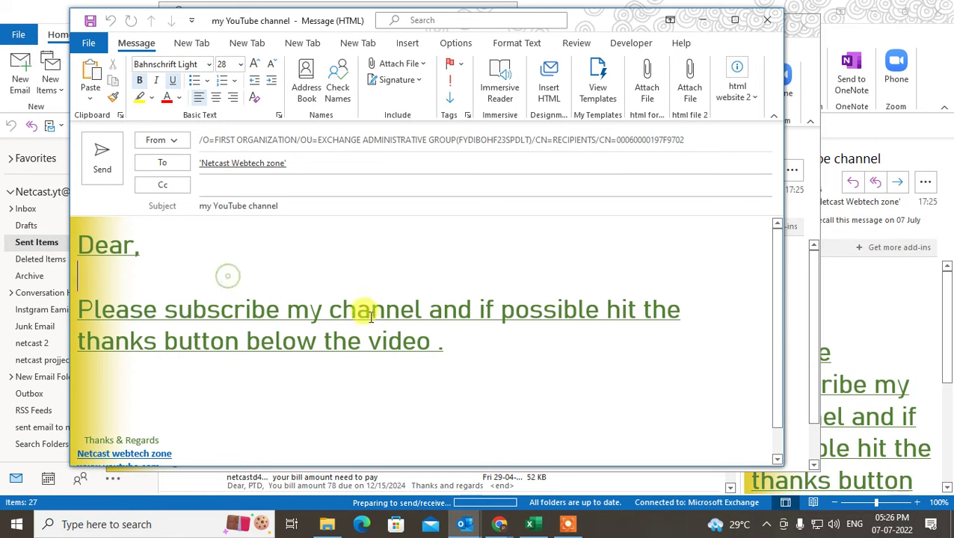
{"action": "left_click", "coordinate": [421, 310]}
{"action": "type", "text": "*"}
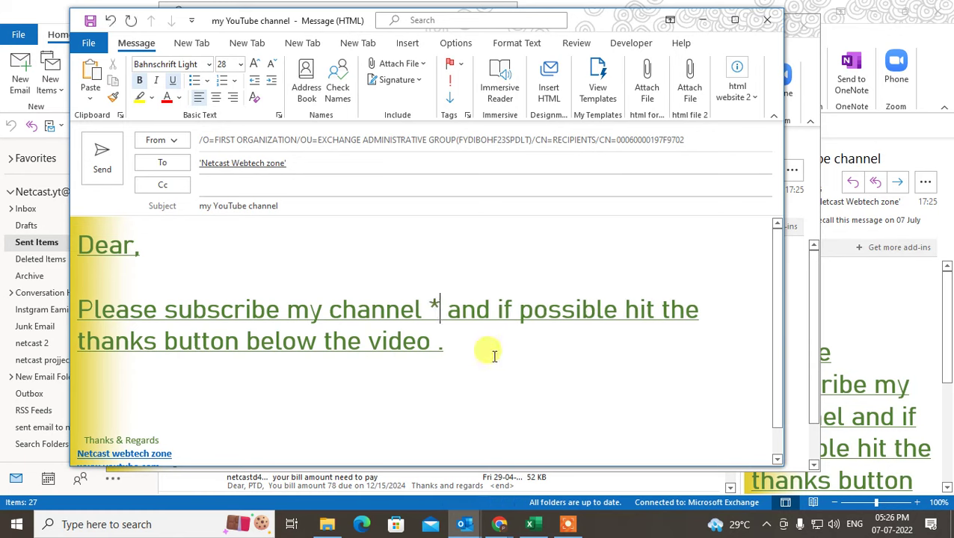
{"action": "key", "text": "BackSpace"}
- Insert '(netcast webtech"' after 'channel' and send the replacement message
{"action": "type", "text": "("}
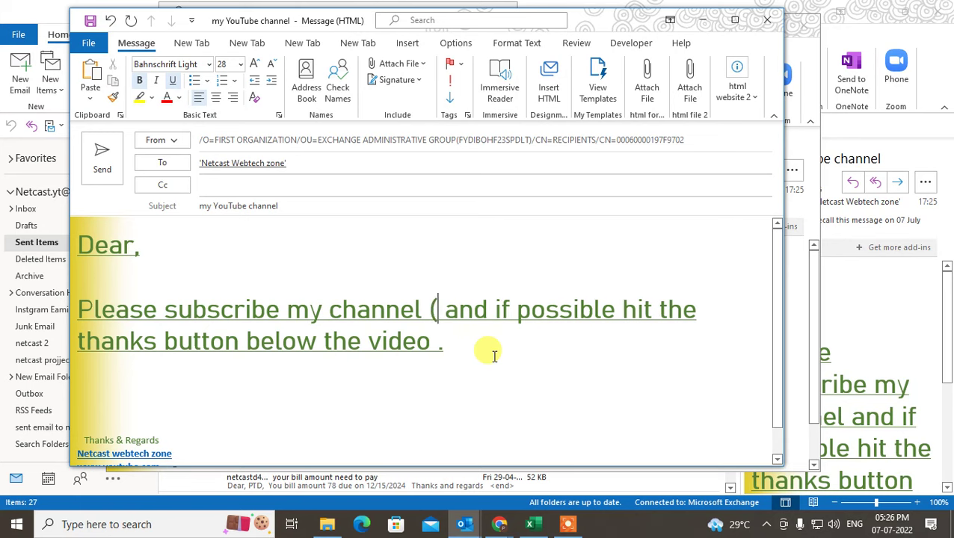
{"action": "type", "text": "netcast wet"}
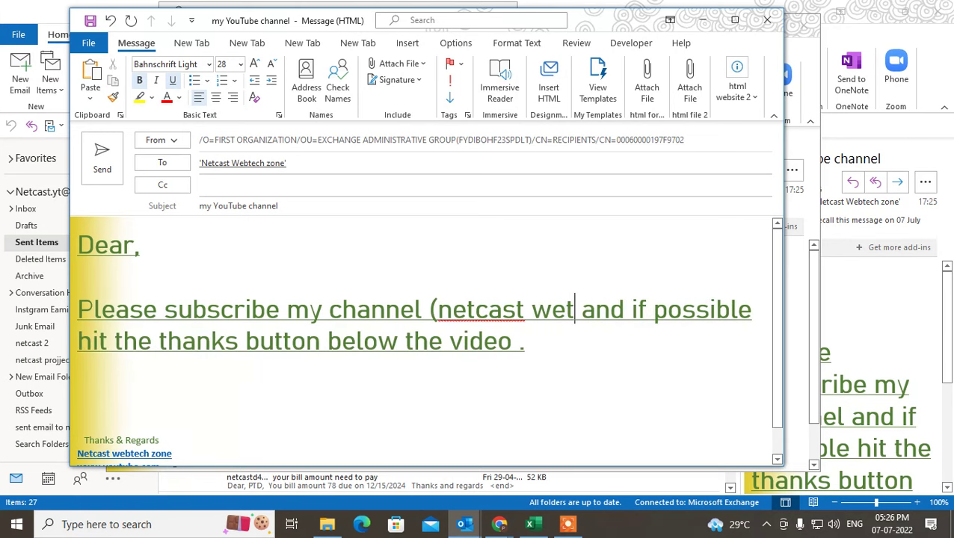
{"action": "key", "text": "BackSpace"}
{"action": "type", "text": "btech zone"}
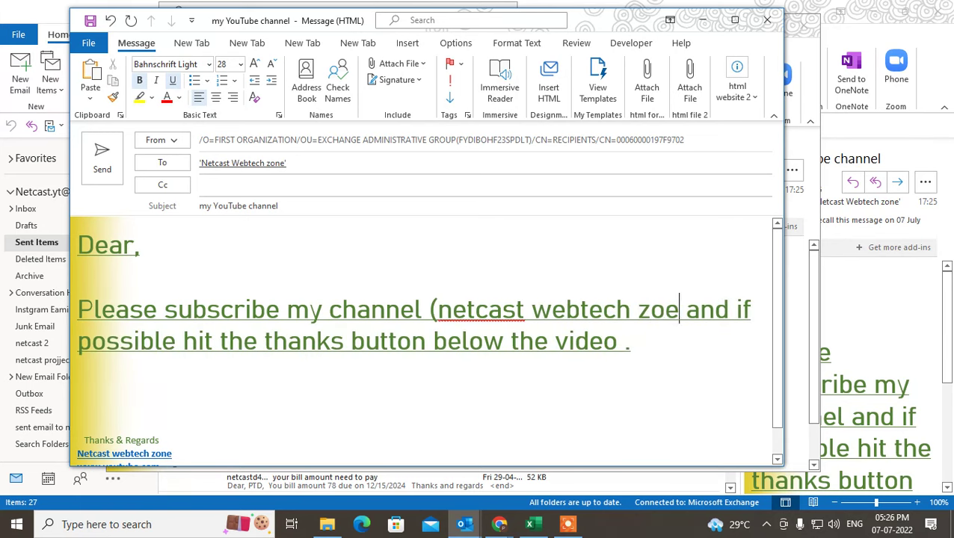
{"action": "key", "text": "BackSpace"}
{"action": "key", "text": "BackSpace"}
{"action": "type", "text": "z"}
{"action": "key", "text": "BackSpace"}
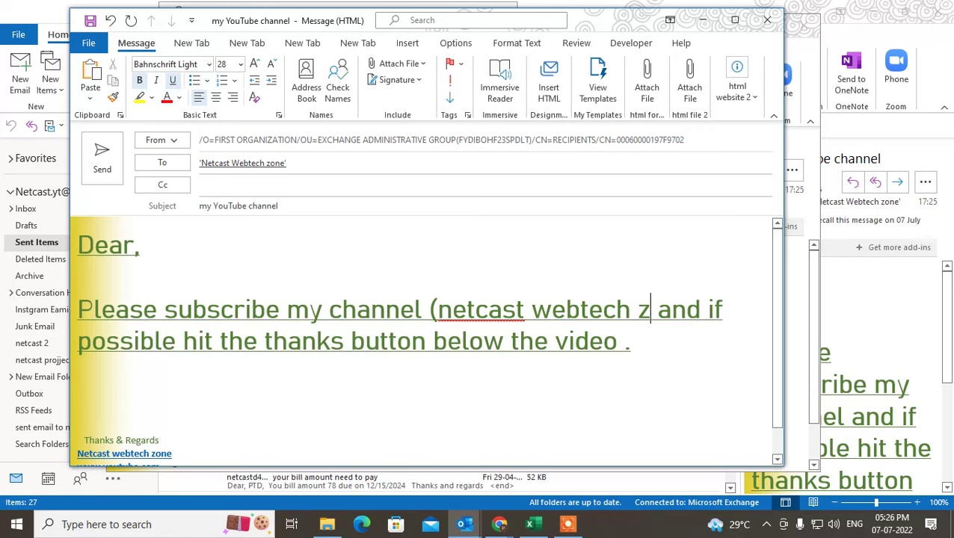
{"action": "type", "text": "pz"}
{"action": "key", "text": "BackSpace"}
{"action": "key", "text": "BackSpace"}
{"action": "key", "text": "BackSpace"}
{"action": "key", "text": "BackSpace"}
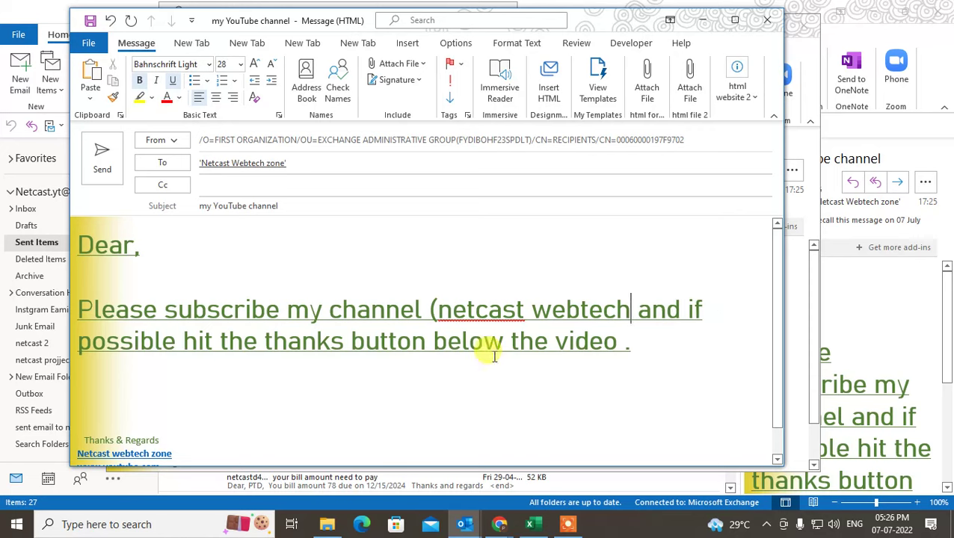
{"action": "type", "text": "\""}
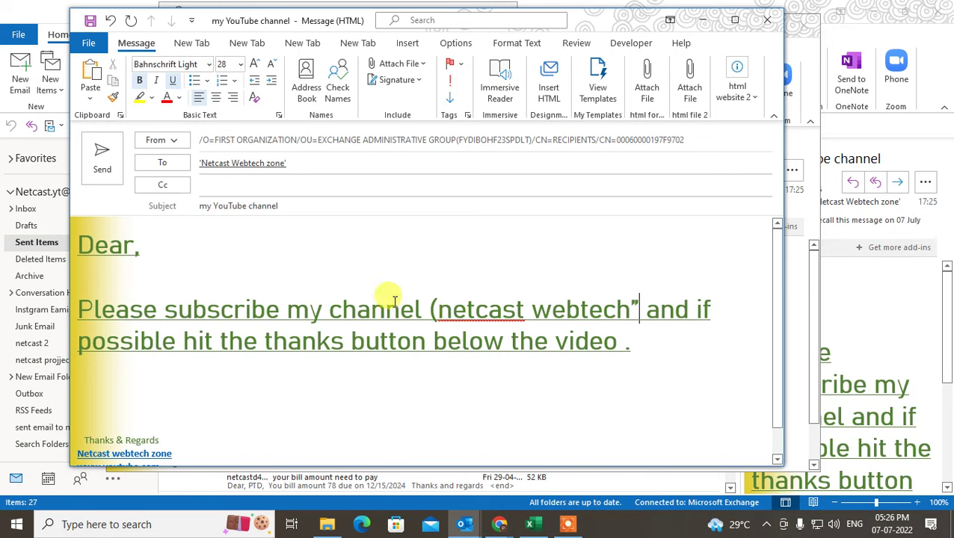
{"action": "left_click", "coordinate": [90, 151]}
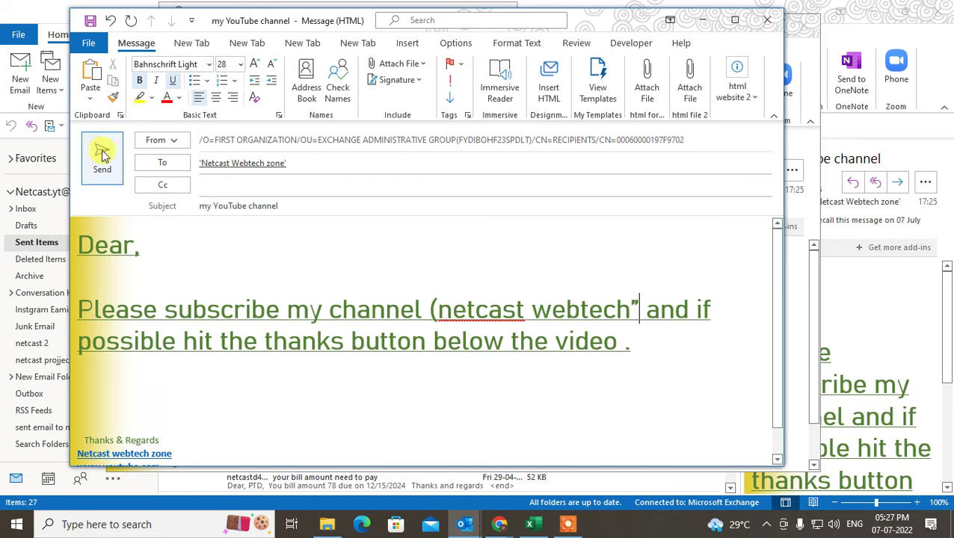
- Skip the spelling check to finish sending, close the message, and go to Inbox
{"action": "left_click", "coordinate": [556, 247]}
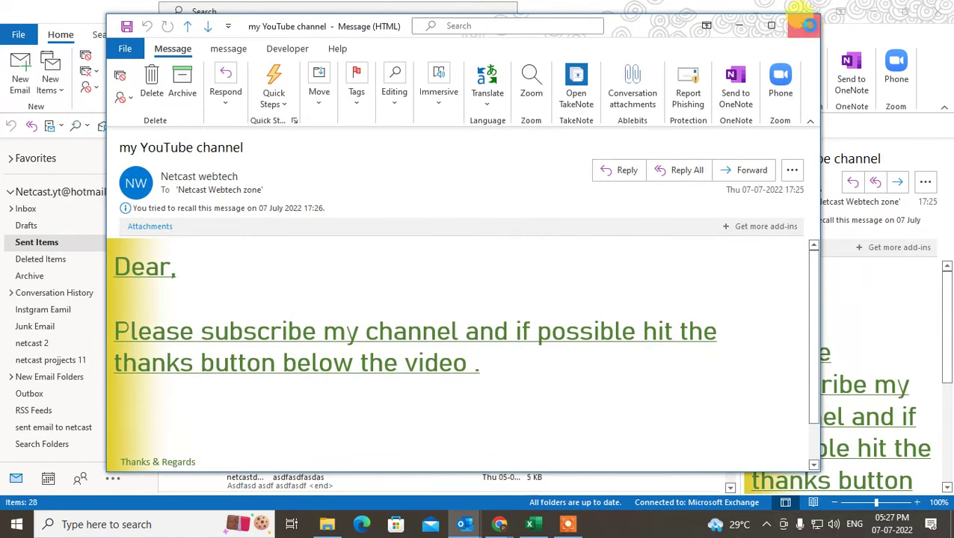
{"action": "left_click", "coordinate": [805, 27]}
{"action": "left_click", "coordinate": [49, 213]}
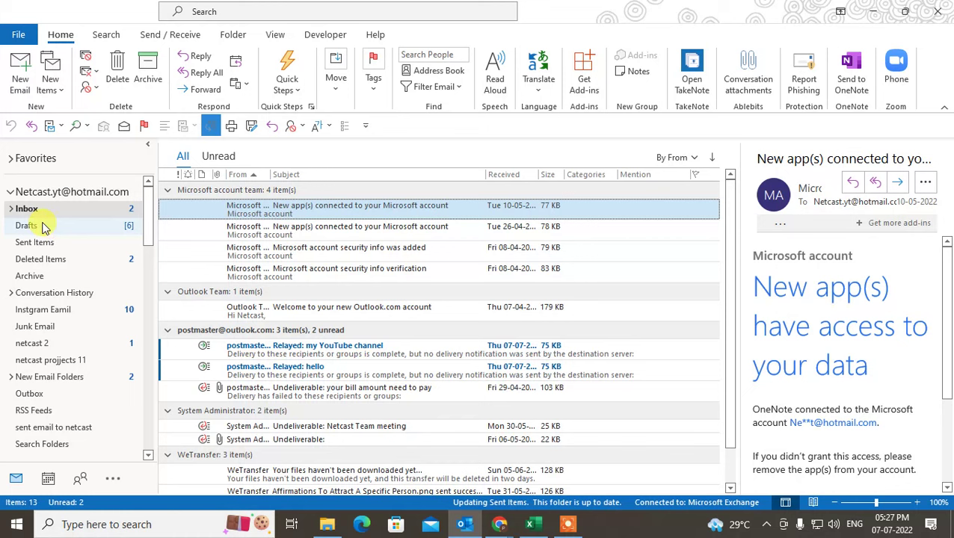
- View the Inbox's 'my YouTube channel' delivery notices for Netcast Webtech zone
{"action": "left_click", "coordinate": [65, 213]}
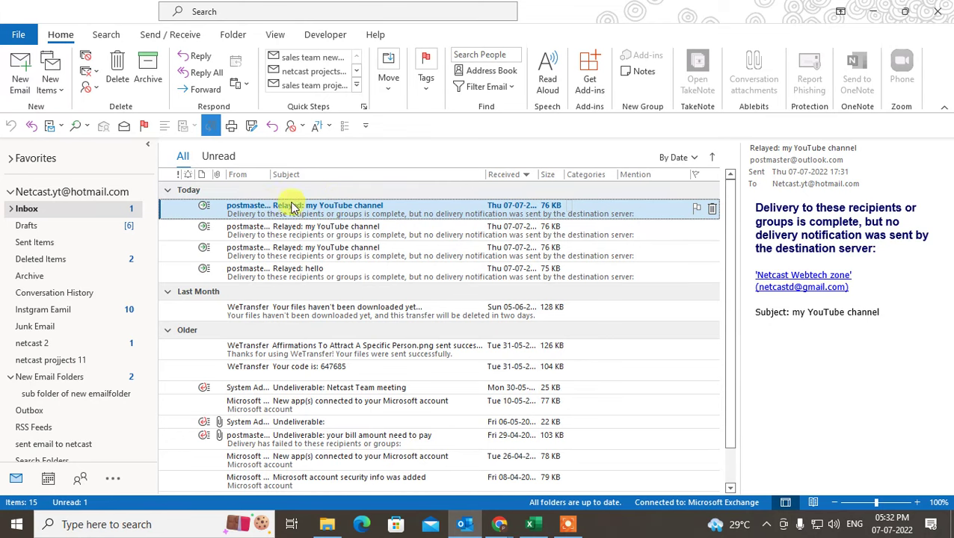
- Open the newest 'my YouTube channel' replacement message from Sent Items
{"action": "left_click", "coordinate": [35, 245]}
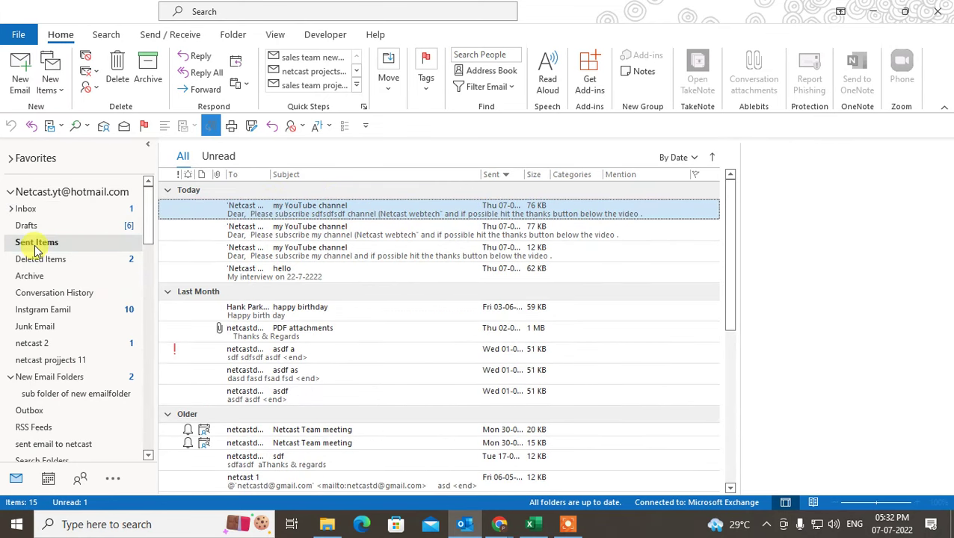
{"action": "left_click", "coordinate": [338, 214]}
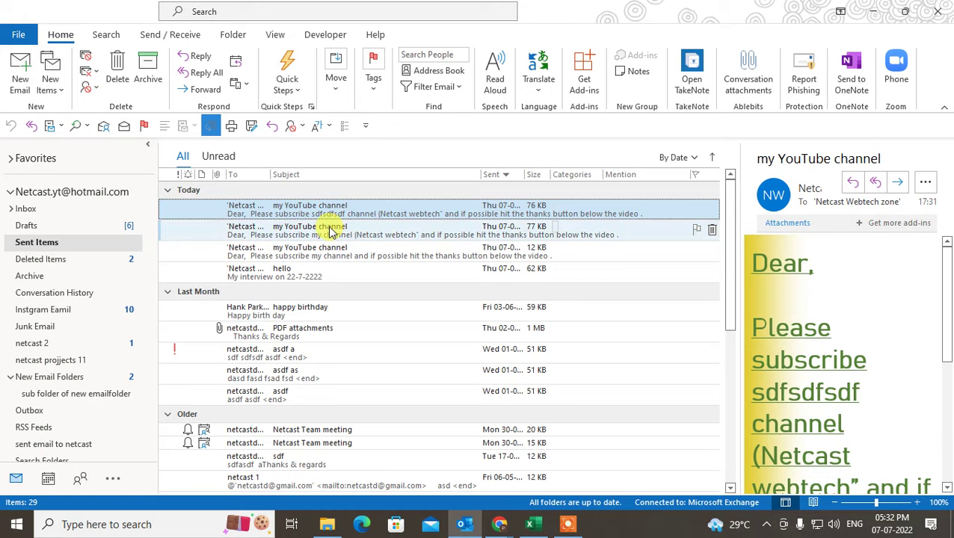
{"action": "double_click", "coordinate": [329, 230]}
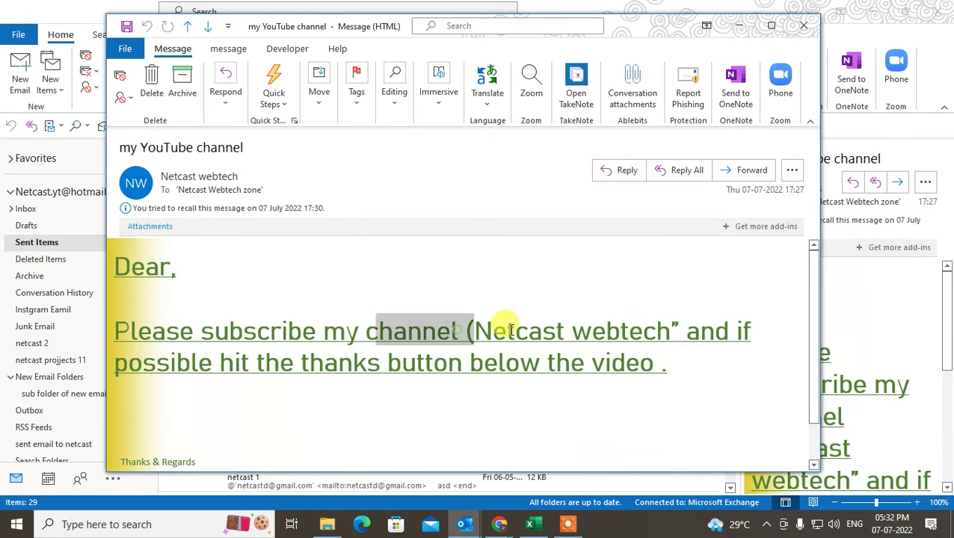
- Verify the added '(Netcast webtech' text, then close the message and Outlook
{"action": "left_click_drag", "start_coordinate": [456, 331], "coordinate": [634, 330]}
{"action": "left_click", "coordinate": [490, 333]}
{"action": "left_click_drag", "start_coordinate": [469, 331], "coordinate": [670, 331]}
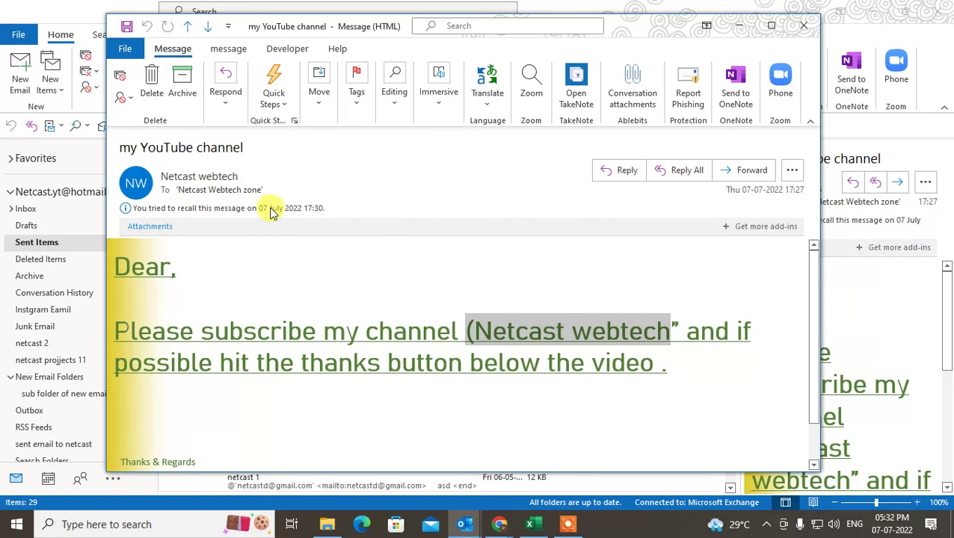
{"action": "left_click", "coordinate": [803, 25]}
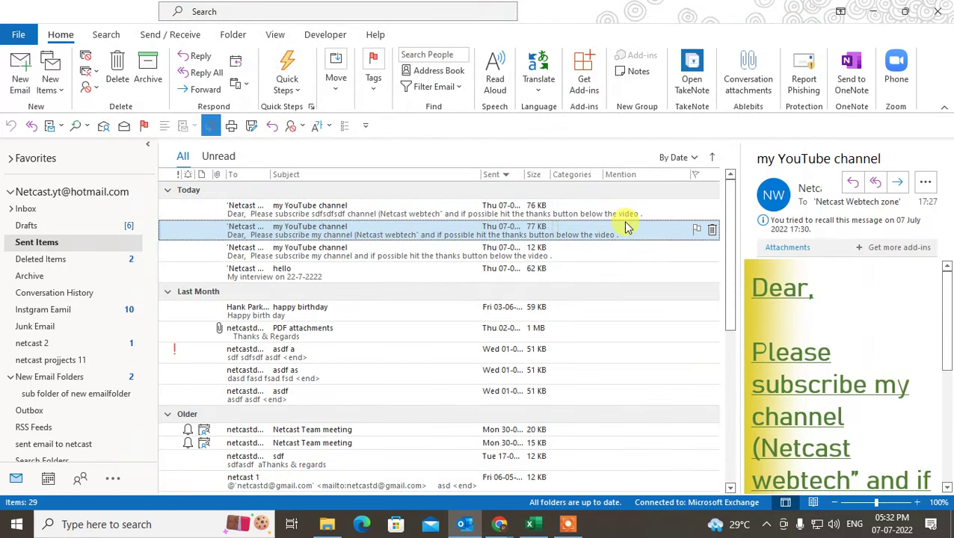
{"action": "key", "text": "super+d"}
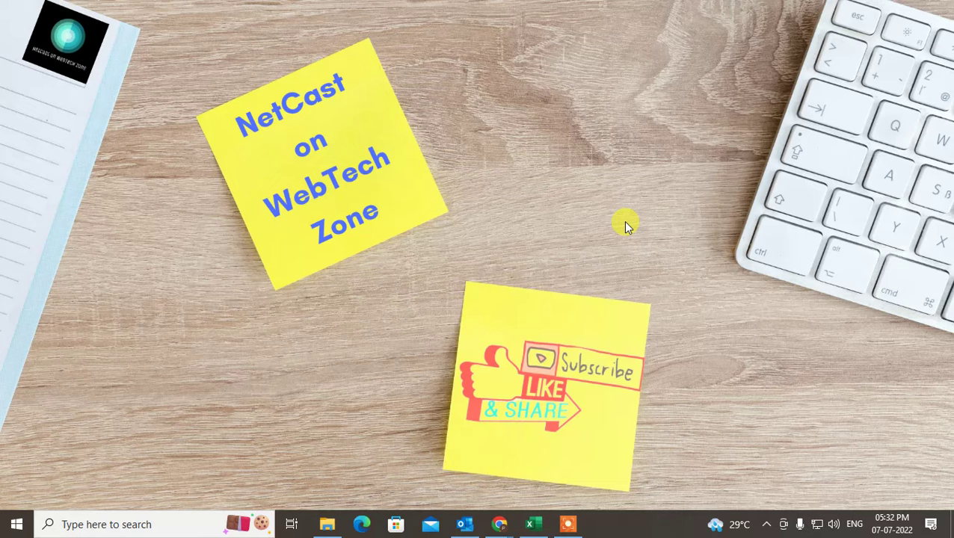